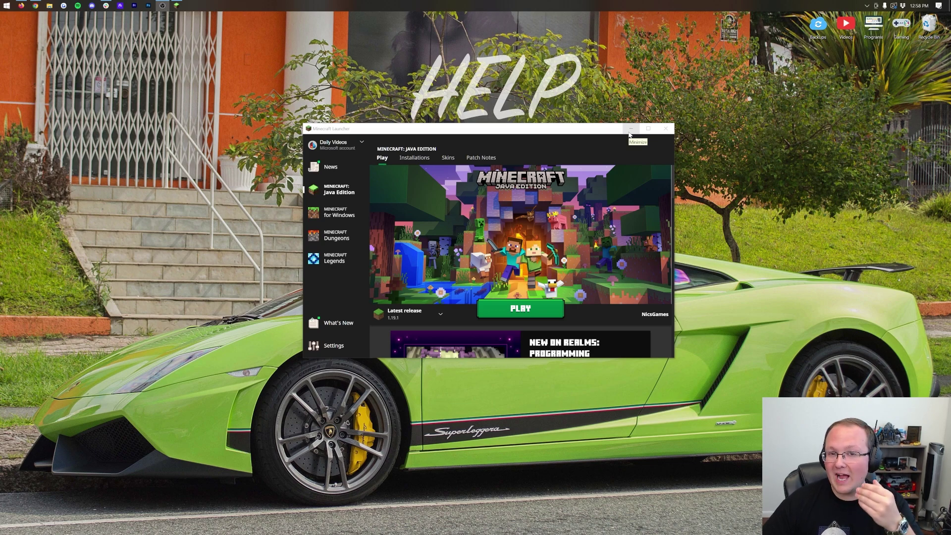
- Minimize the launcher, check the installed physical memory in System Information, and close that window
{"action": "left_click", "coordinate": [629, 133]}
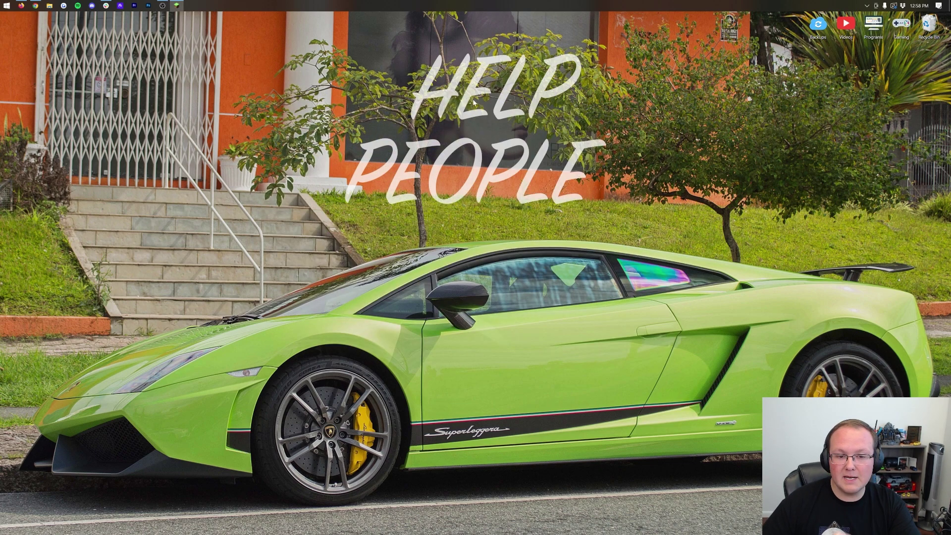
{"action": "left_click", "coordinate": [2, 3]}
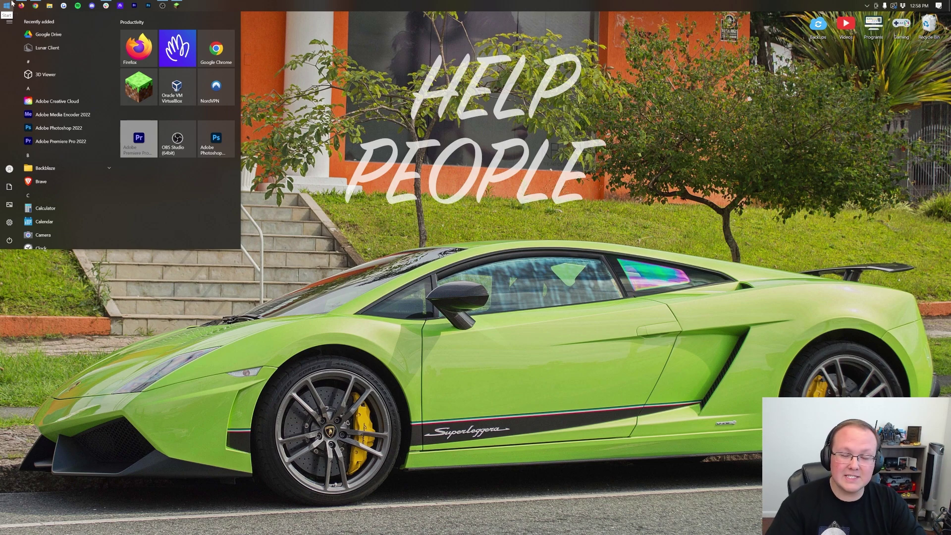
{"action": "type", "text": "system"}
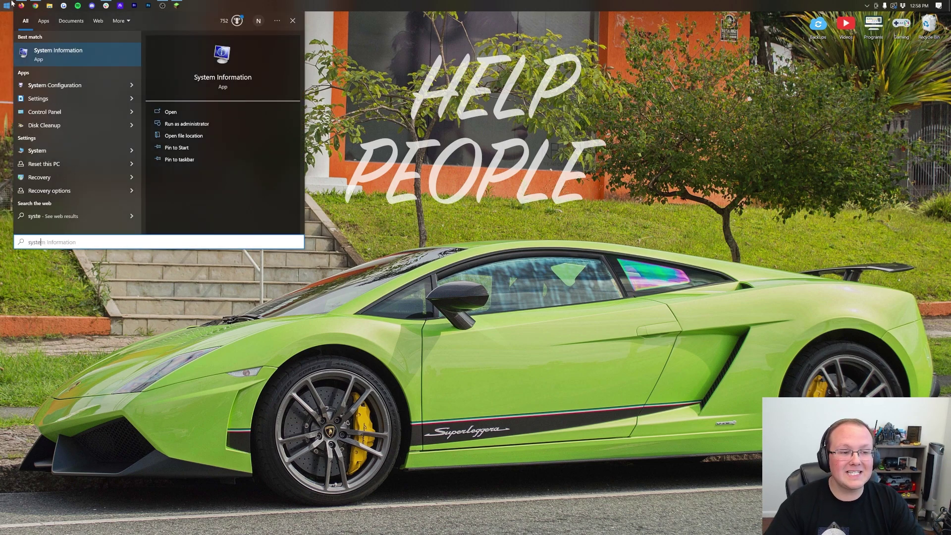
{"action": "left_click", "coordinate": [49, 61]}
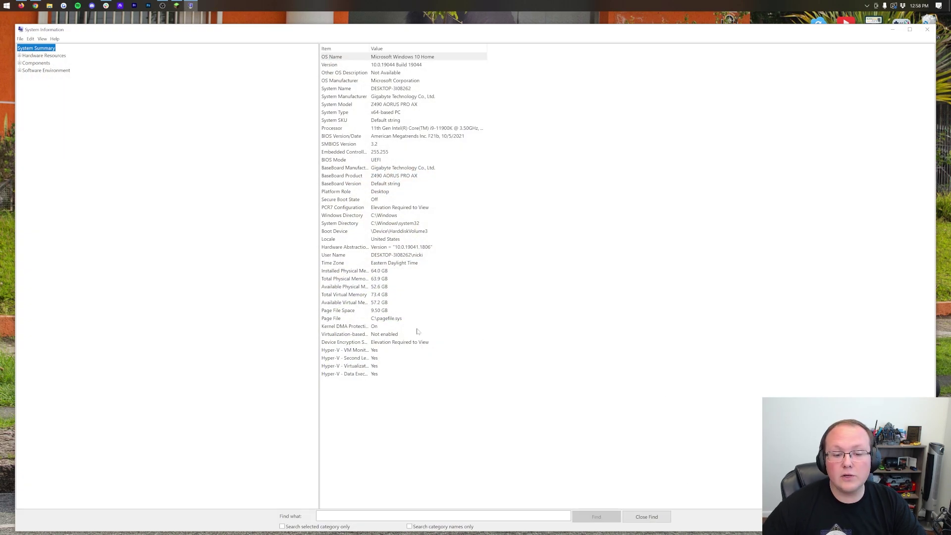
{"action": "left_click", "coordinate": [373, 271]}
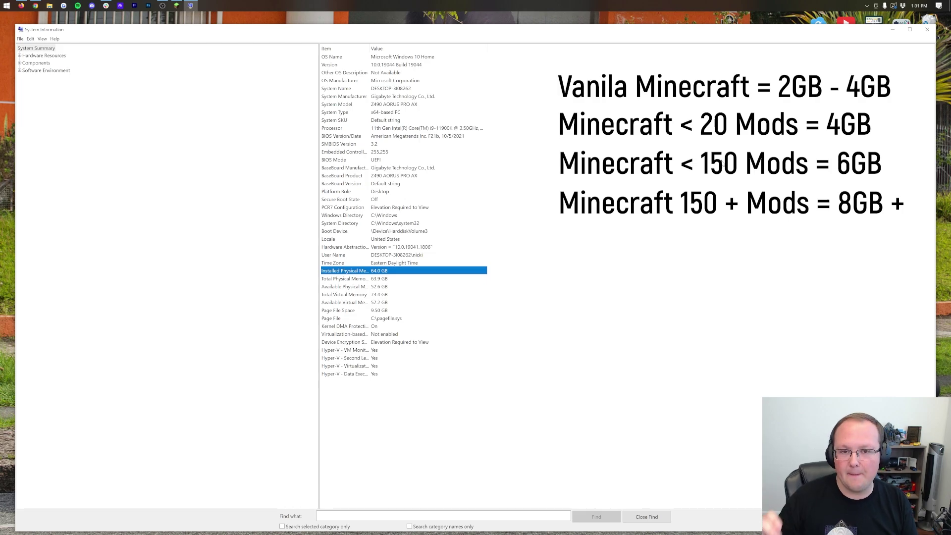
{"action": "left_click", "coordinate": [927, 30]}
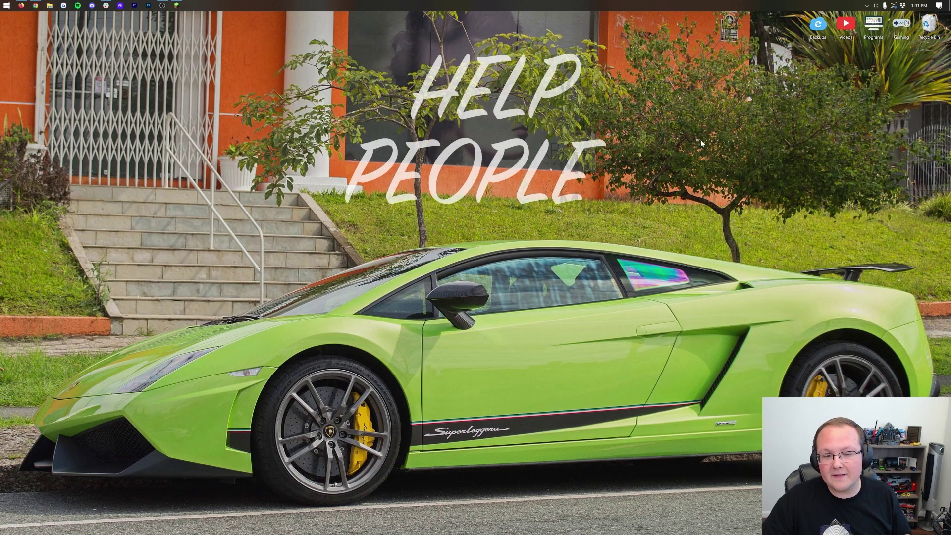
- Open the Minecraft Launcher and edit the Latest release installation, expanding its additional options to reach the JVM arguments
{"action": "left_click", "coordinate": [6, 6]}
{"action": "left_click", "coordinate": [139, 85]}
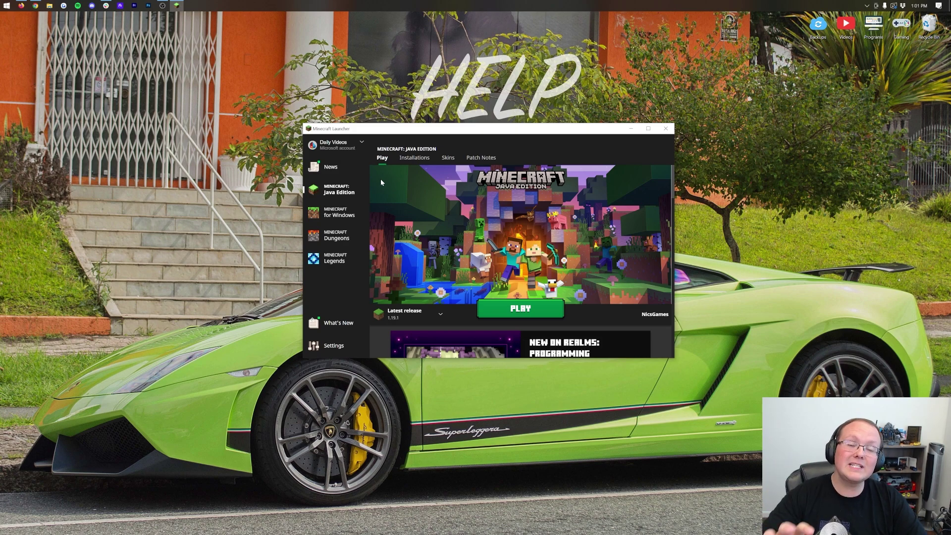
{"action": "left_click", "coordinate": [414, 158]}
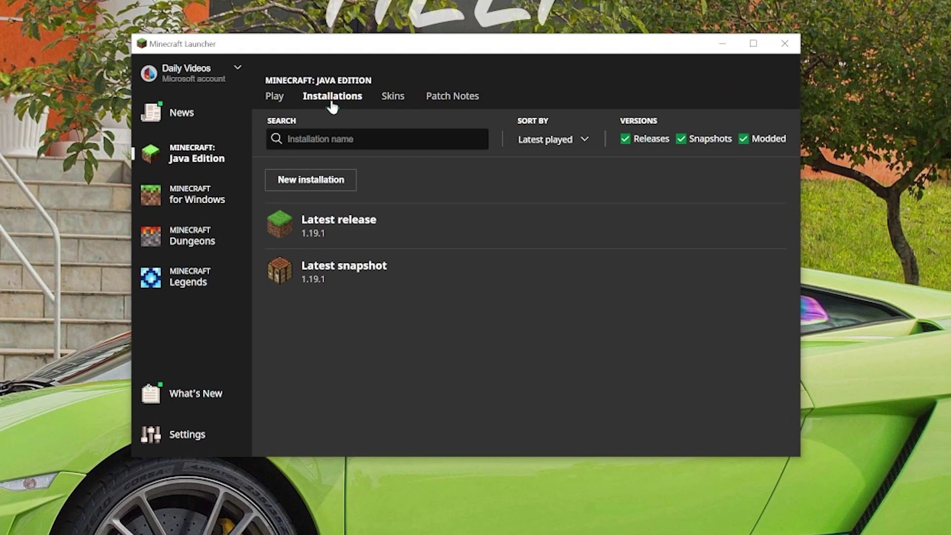
{"action": "mouse_move", "coordinate": [353, 227]}
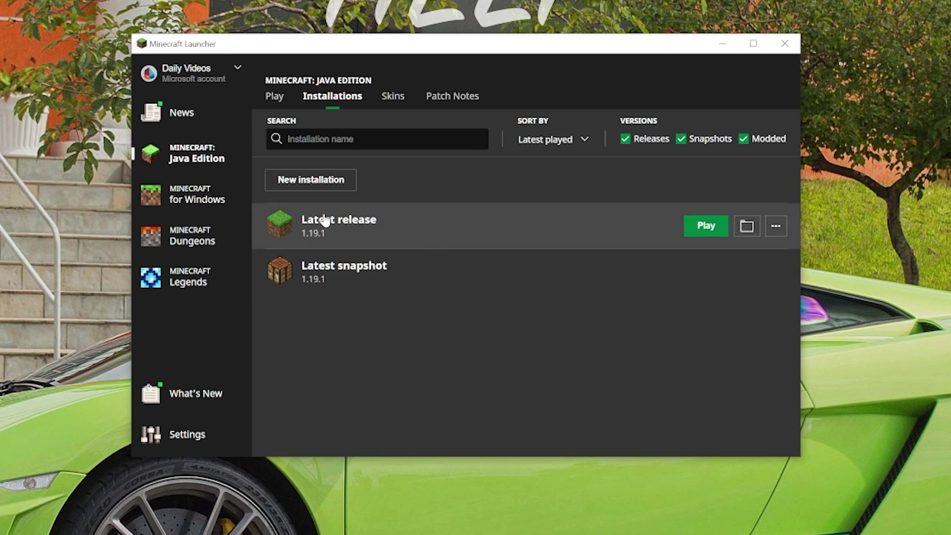
{"action": "left_click", "coordinate": [776, 229]}
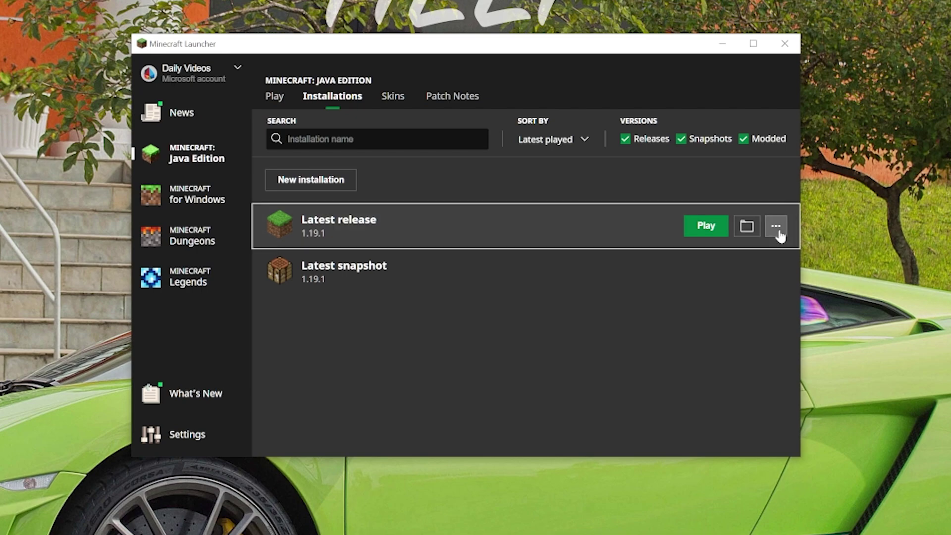
{"action": "left_click", "coordinate": [758, 254]}
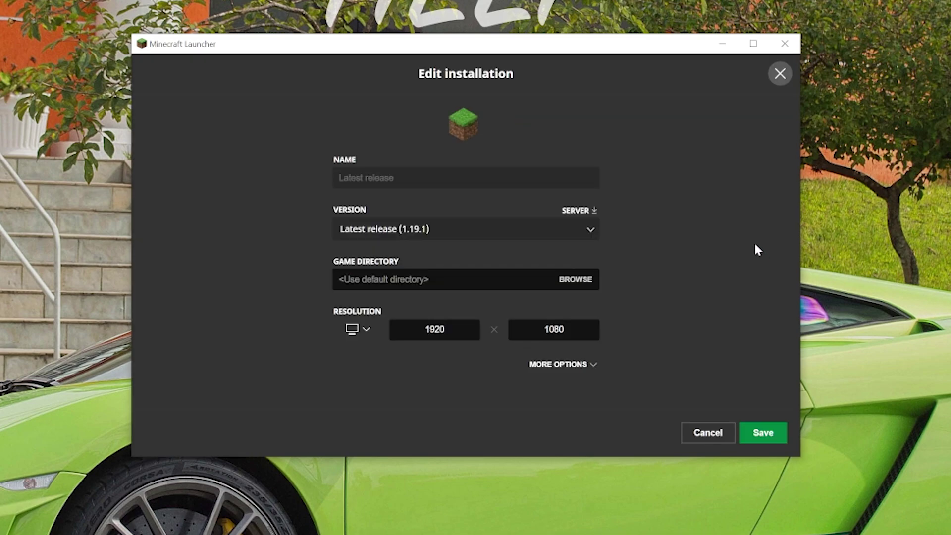
{"action": "left_click", "coordinate": [593, 365]}
{"action": "scroll", "coordinate": [612, 285], "scroll_direction": "down", "scroll_amount": 2}
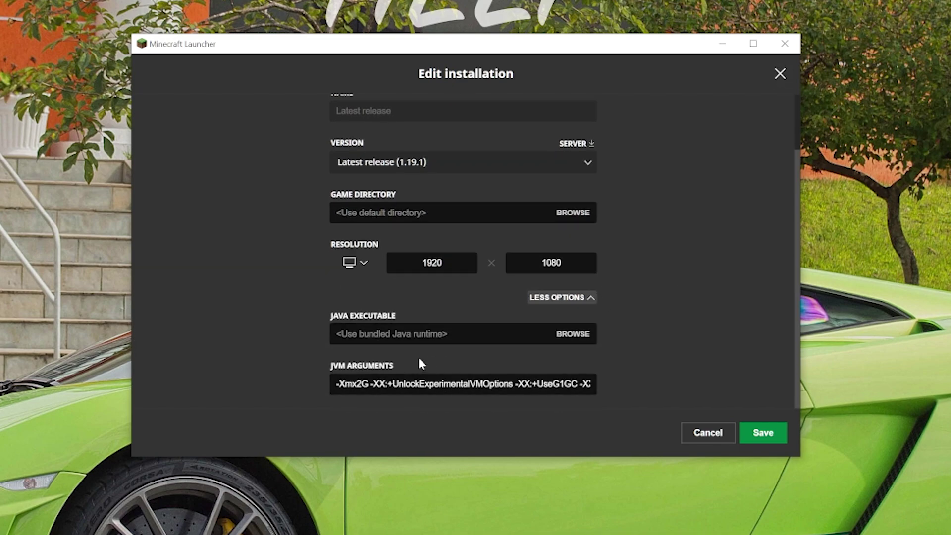
- Set the maximum memory in the JVM arguments to -Xmx4G and save the installation
{"action": "left_click", "coordinate": [369, 384]}
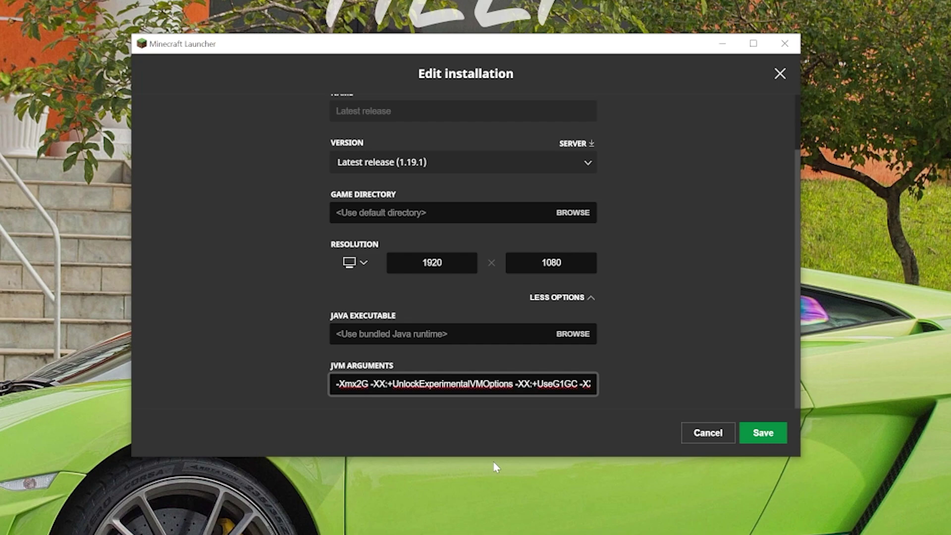
{"action": "key", "text": "Left"}
{"action": "key", "text": "BackSpace"}
{"action": "type", "text": "4"}
{"action": "type", "text": "10"}
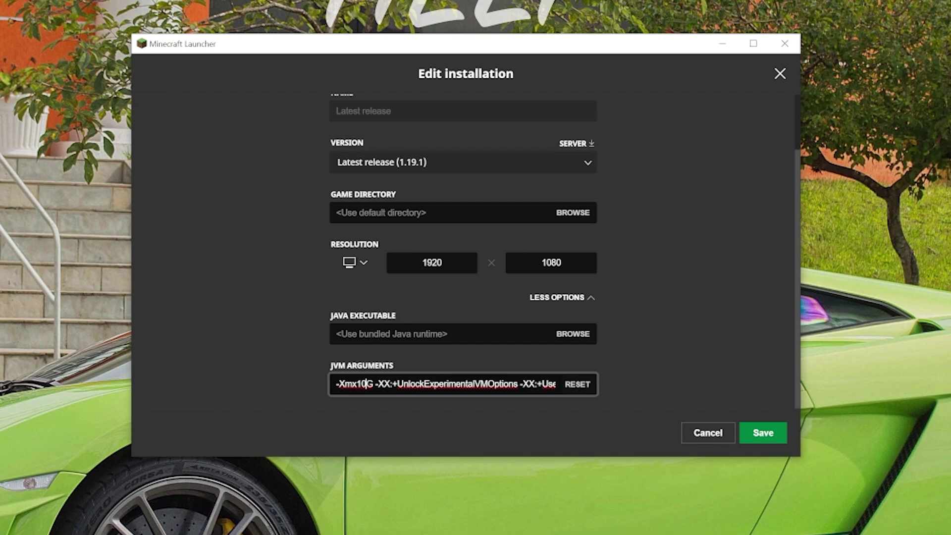
{"action": "key", "text": "BackSpace"}
{"action": "key", "text": "BackSpace"}
{"action": "type", "text": "4"}
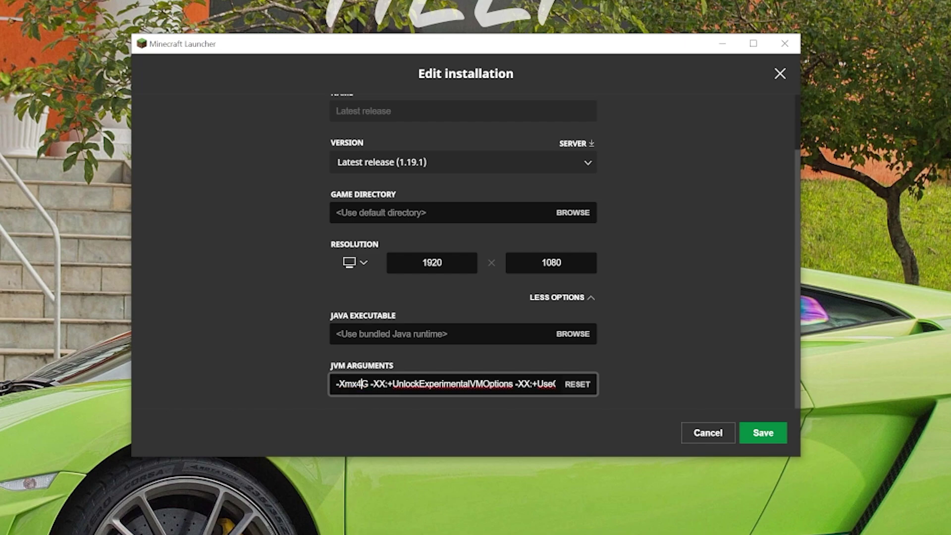
{"action": "left_click", "coordinate": [763, 438]}
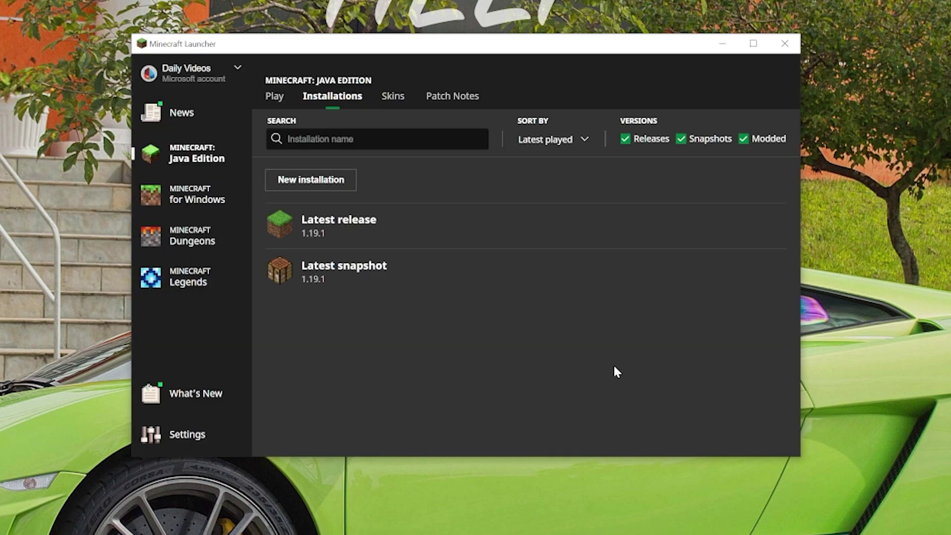
- Launch the Latest release 1.19.1 of Minecraft: Java Edition and enter a singleplayer world
{"action": "left_click", "coordinate": [274, 96]}
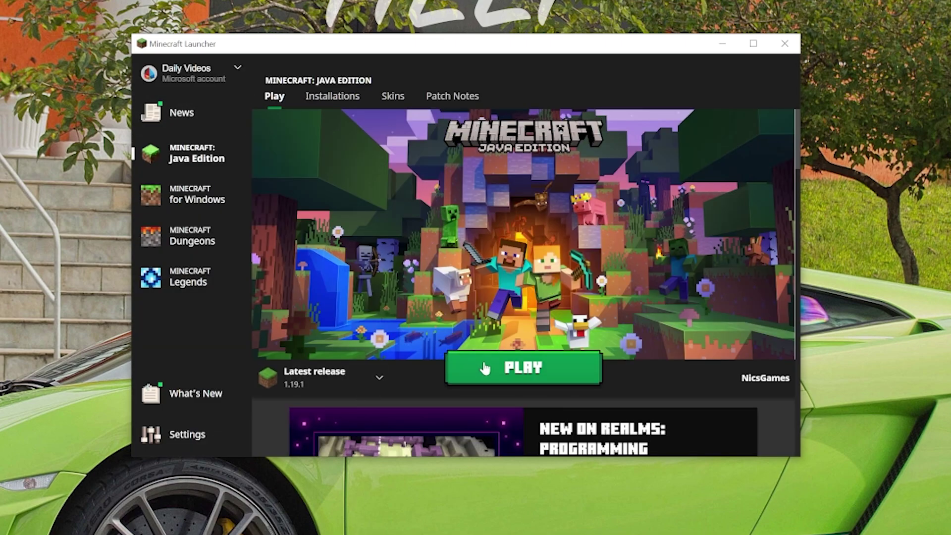
{"action": "left_click", "coordinate": [523, 368]}
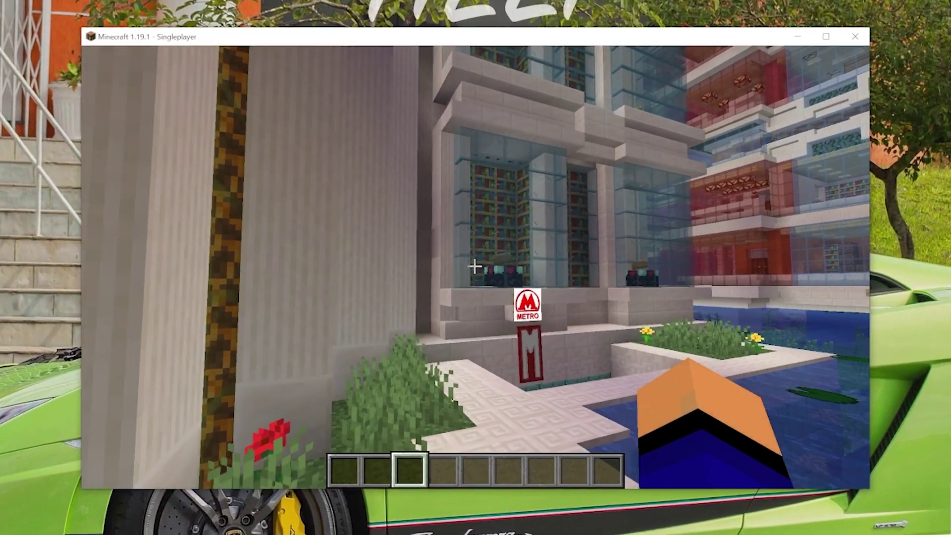
{"action": "key", "text": "w"}
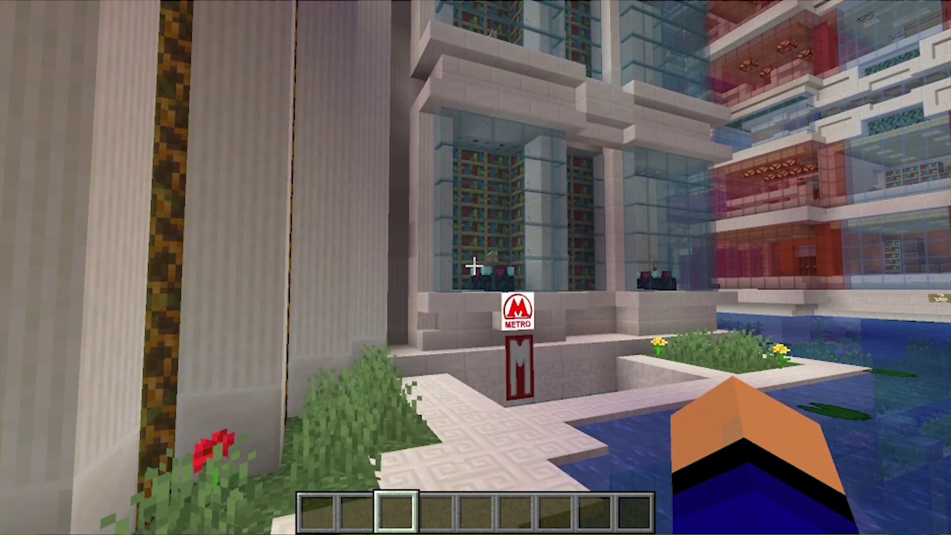
- Check the game's memory allocation on the debug overlay, capturing an in-game screenshot, and hide the overlay
{"action": "key", "text": "F3"}
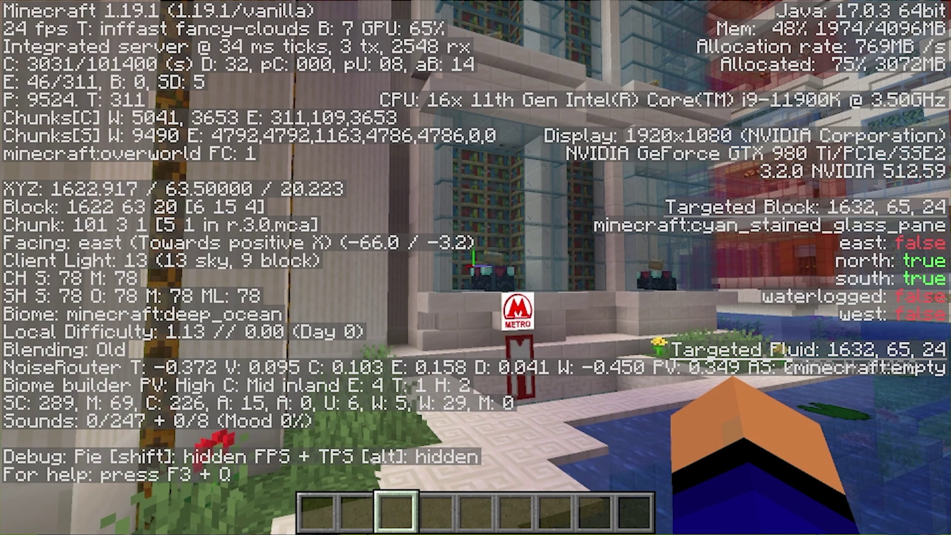
{"action": "key", "text": "F2"}
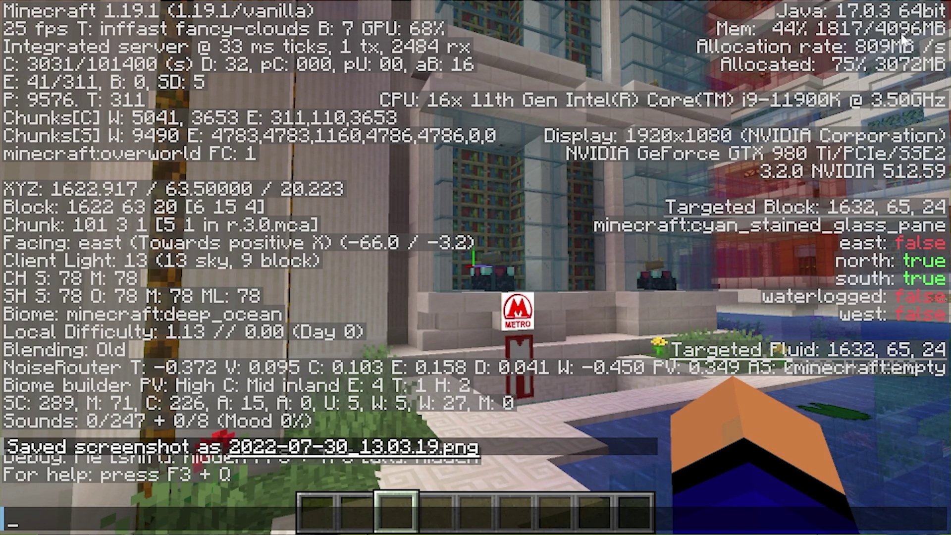
{"action": "key", "text": "Escape"}
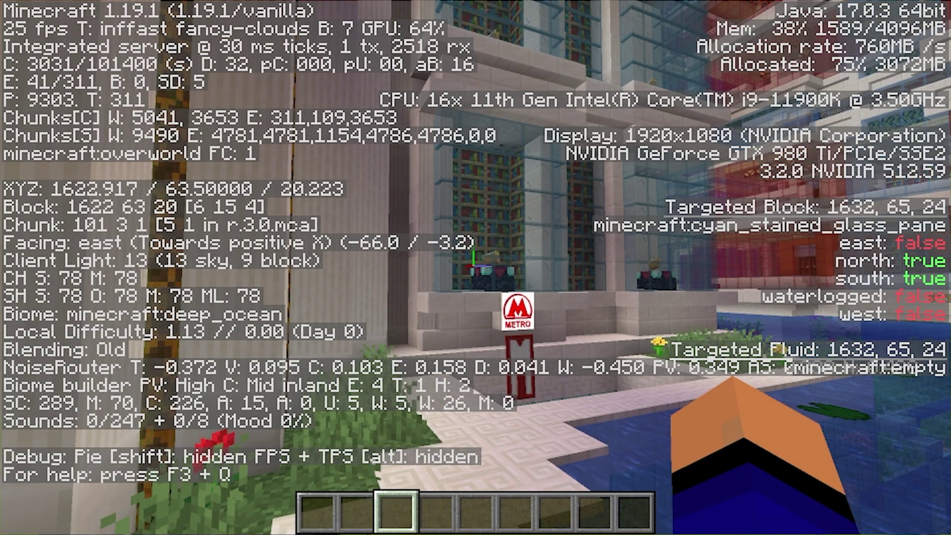
{"action": "key", "text": "F3"}
- Walk past the metro sign, go down into the underwater tunnel, and follow the rail tracks
{"action": "key", "text": "w"}
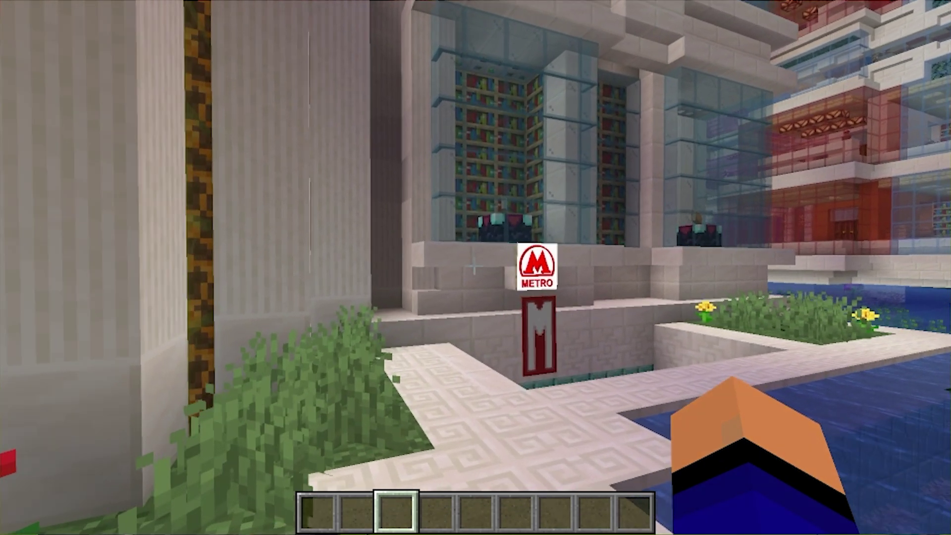
{"action": "key", "text": "w"}
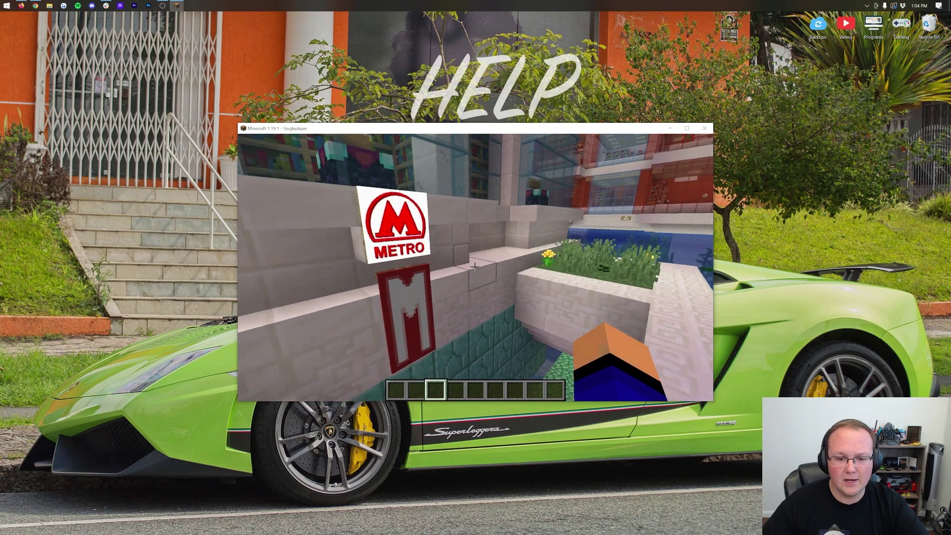
{"action": "key", "text": "w"}
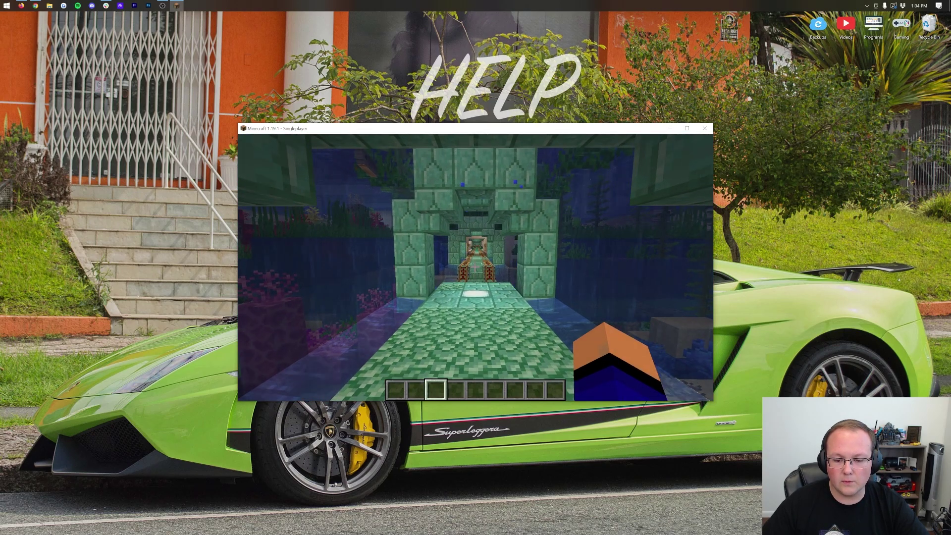
{"action": "key", "text": "w"}
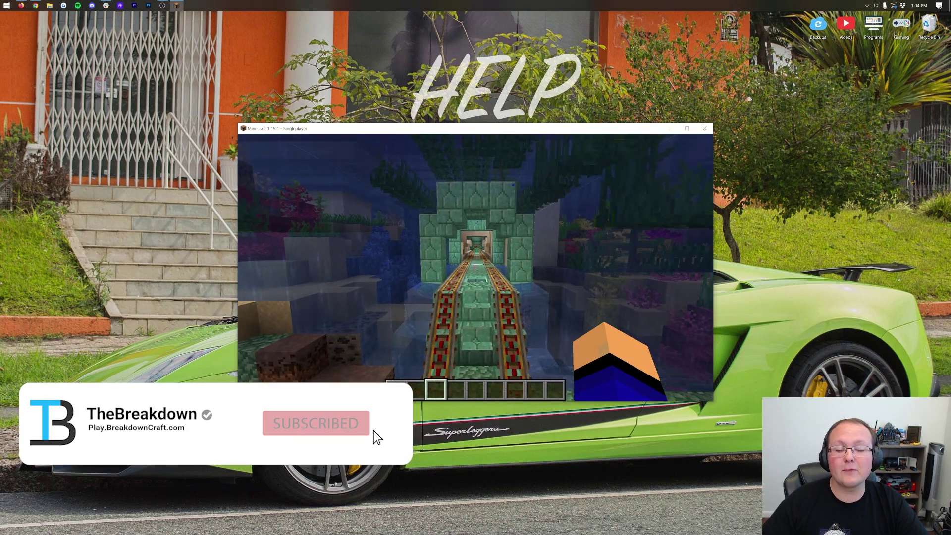
{"action": "key", "text": "w"}
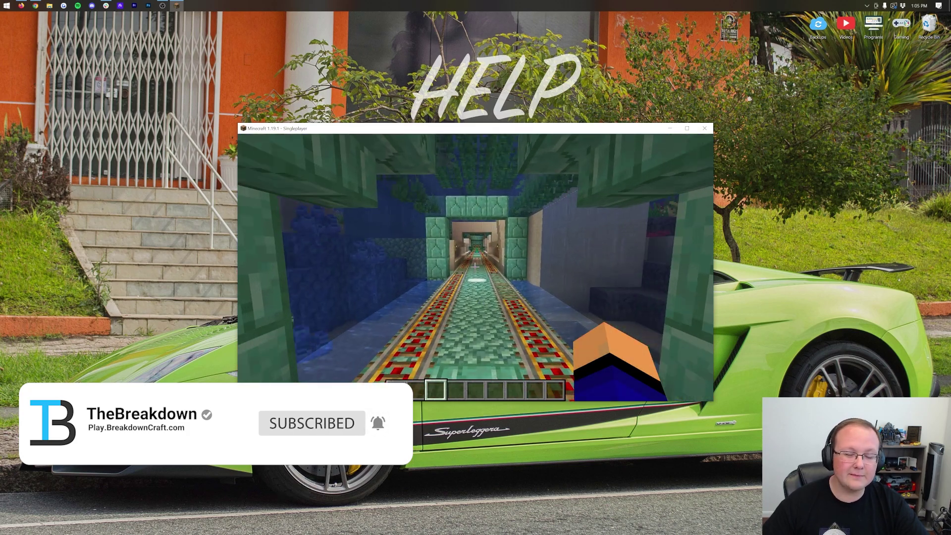